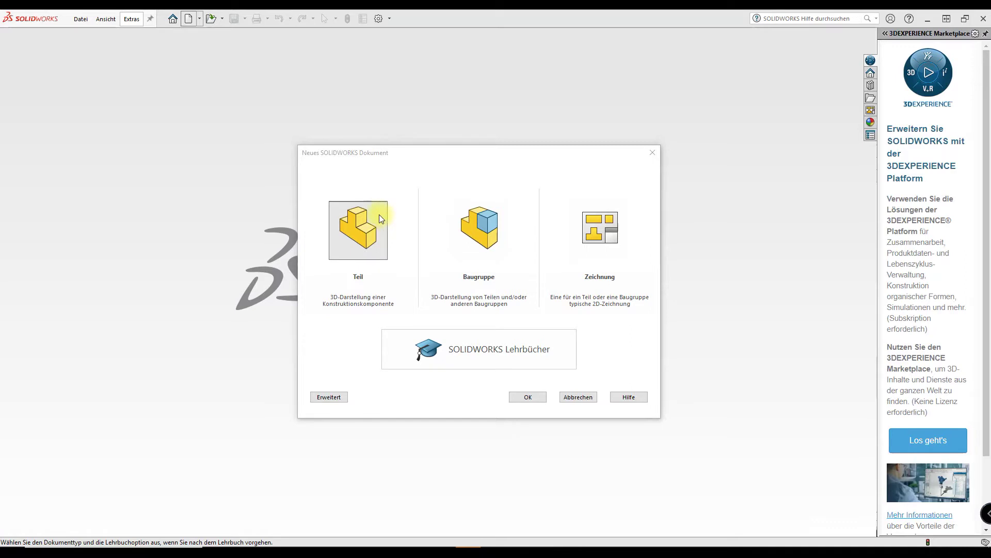
Step: Create the new part document Teil7 by choosing Teil in the new-document dialog
click(540, 401)
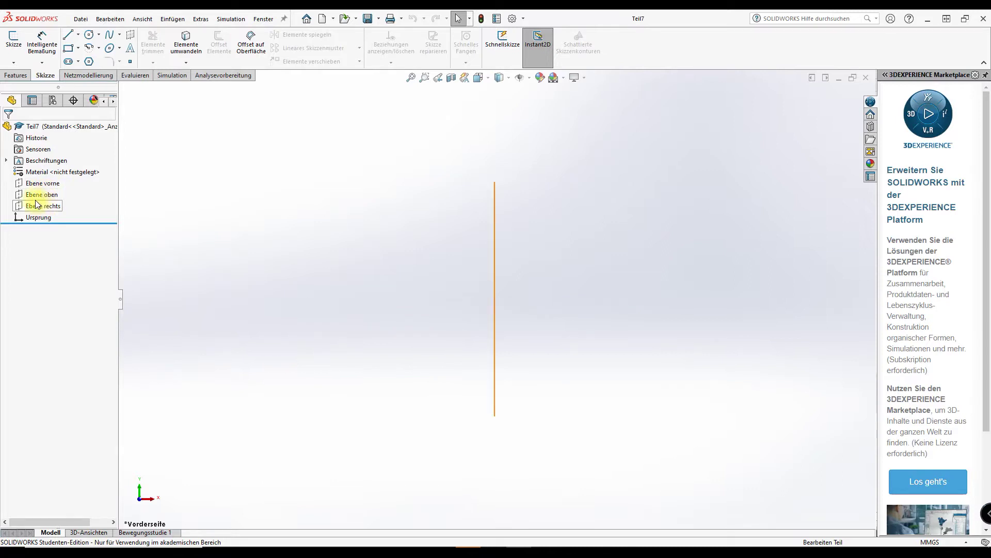
Step: Open a new empty sketch, Skizze1, on the Ebene vorne front plane
click(51, 188)
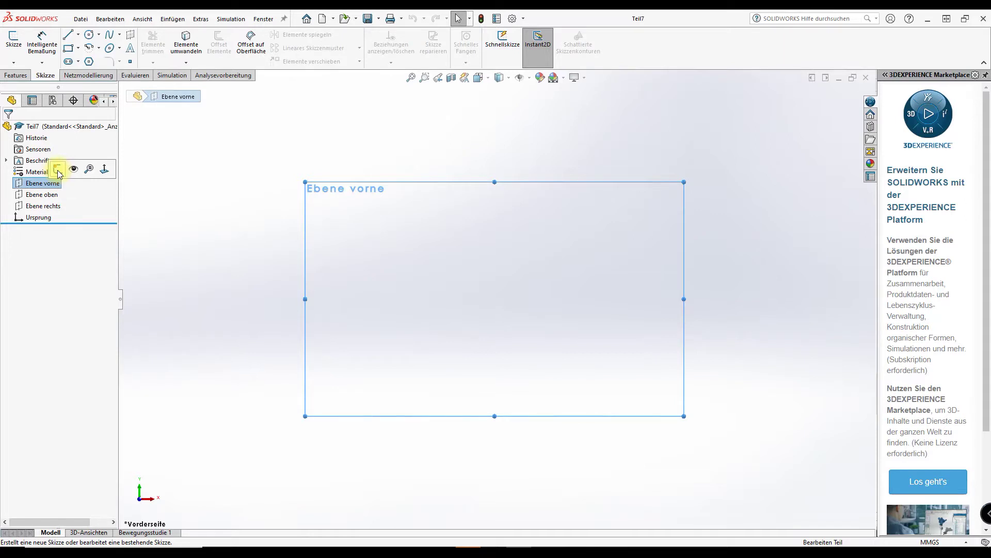
click(57, 169)
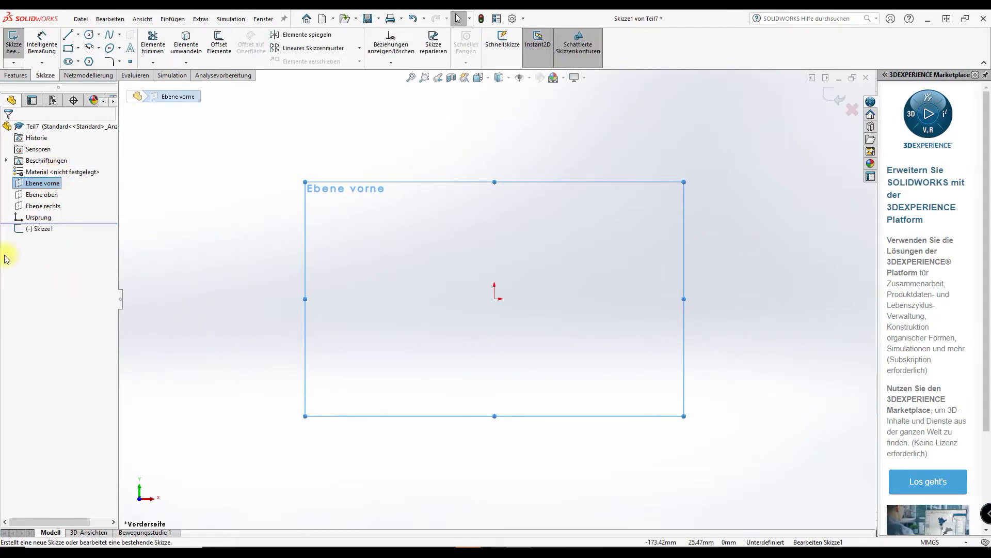
click(46, 228)
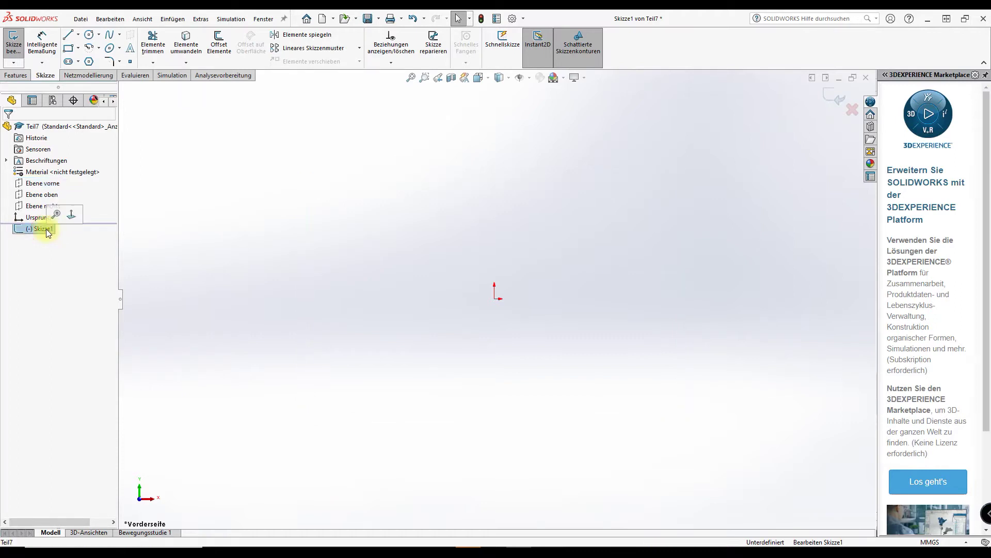
Step: Rename Skizze1 in the feature tree to 'Linnen'
click(46, 229)
text(Linn)
text(en)
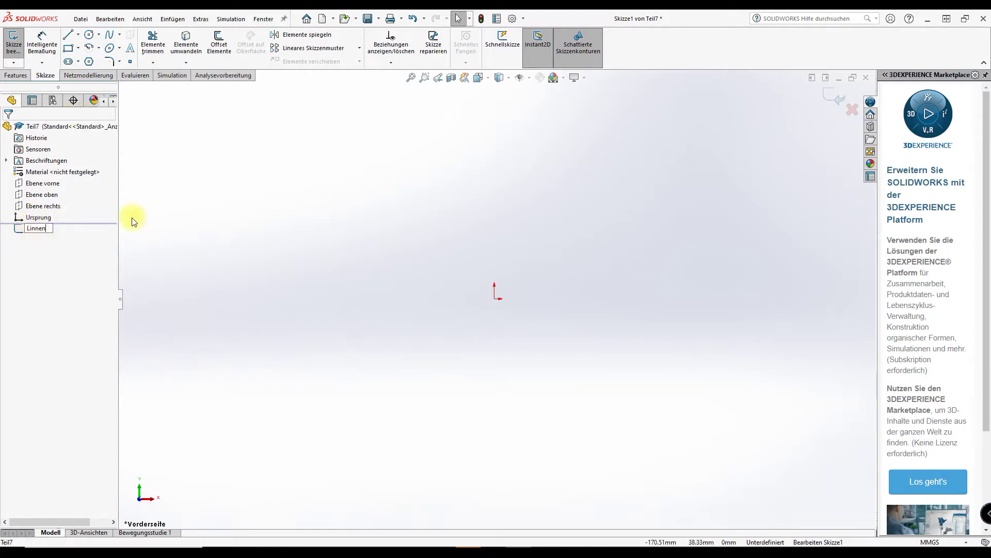
click(189, 218)
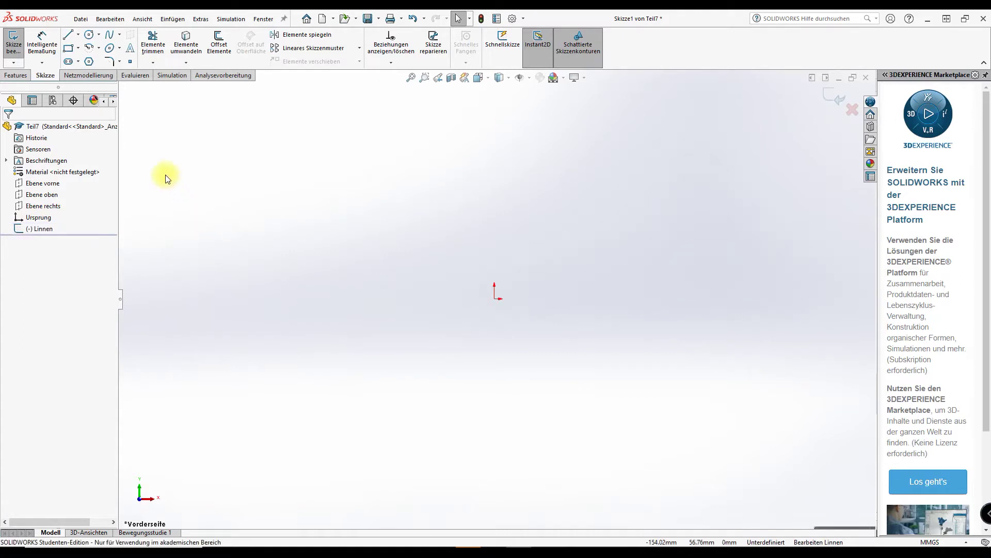
Step: Activate the Linie tool from the line-type dropdown
click(79, 35)
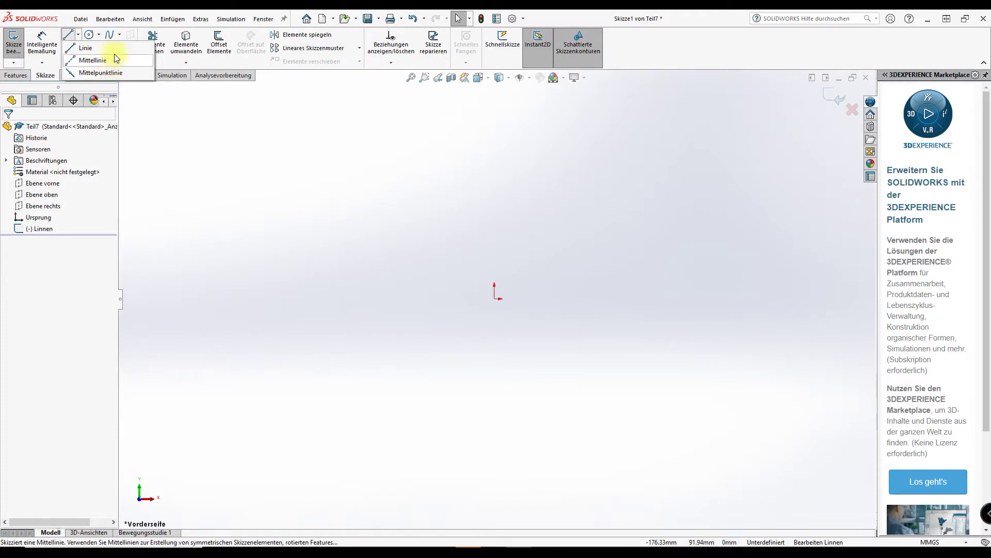
click(113, 50)
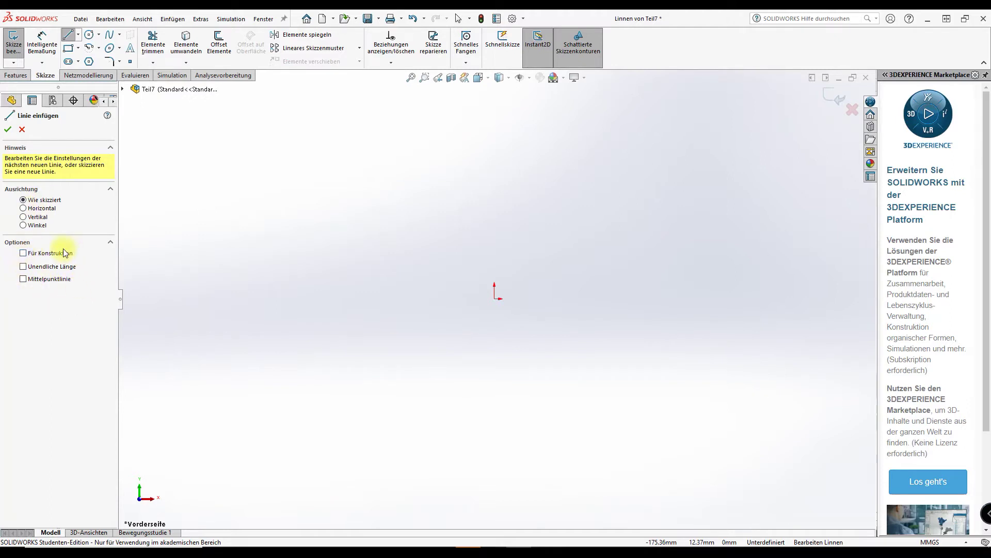
Step: Start a line at the sketch origin and stretch it horizontally left, about 82.94 long
click(78, 36)
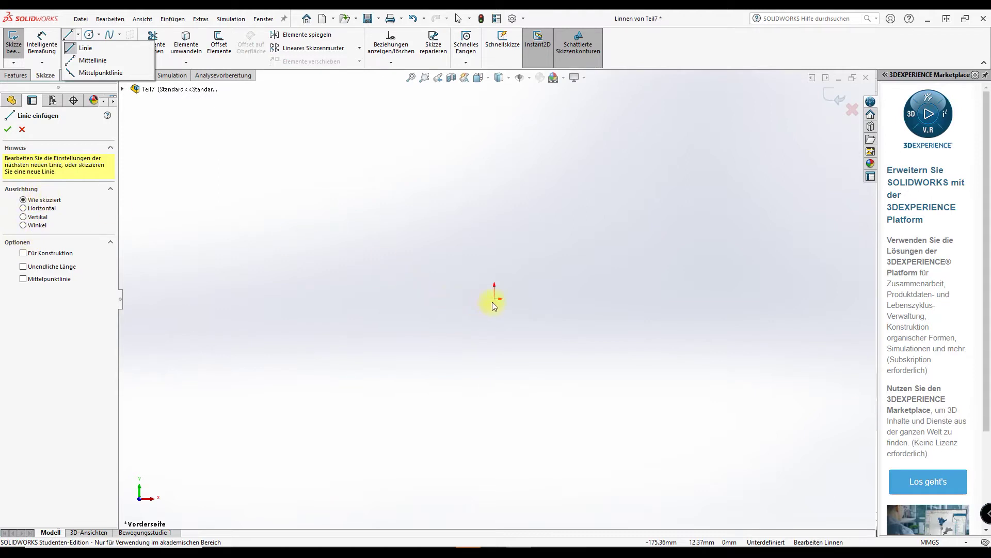
click(48, 200)
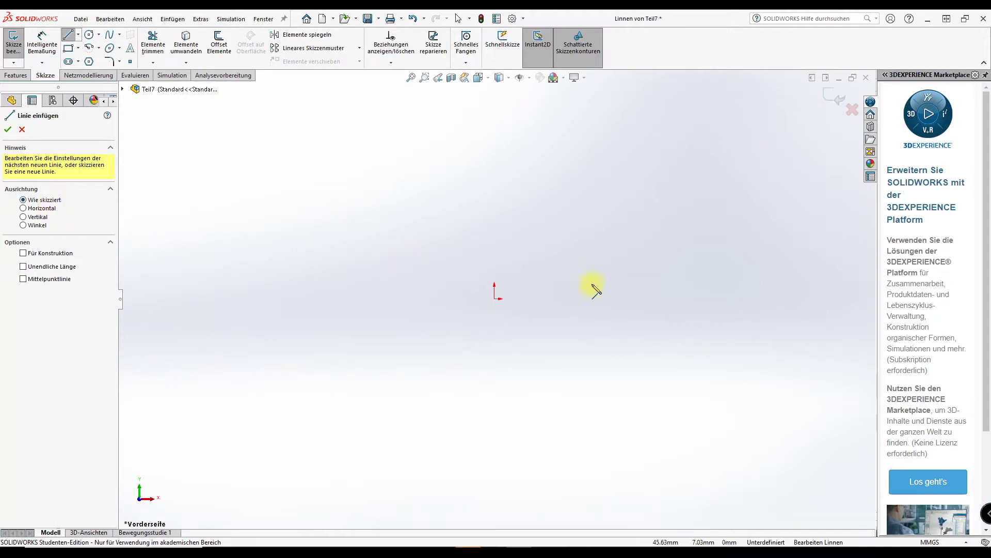
click(494, 299)
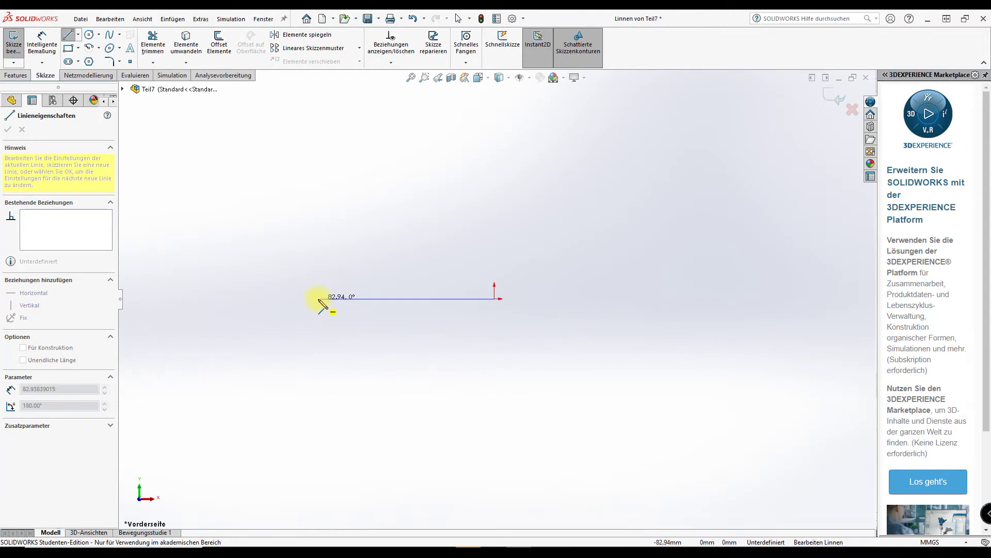
Step: Draw the bottom, left and top sides of the outline, then a short drop at the right
click(318, 299)
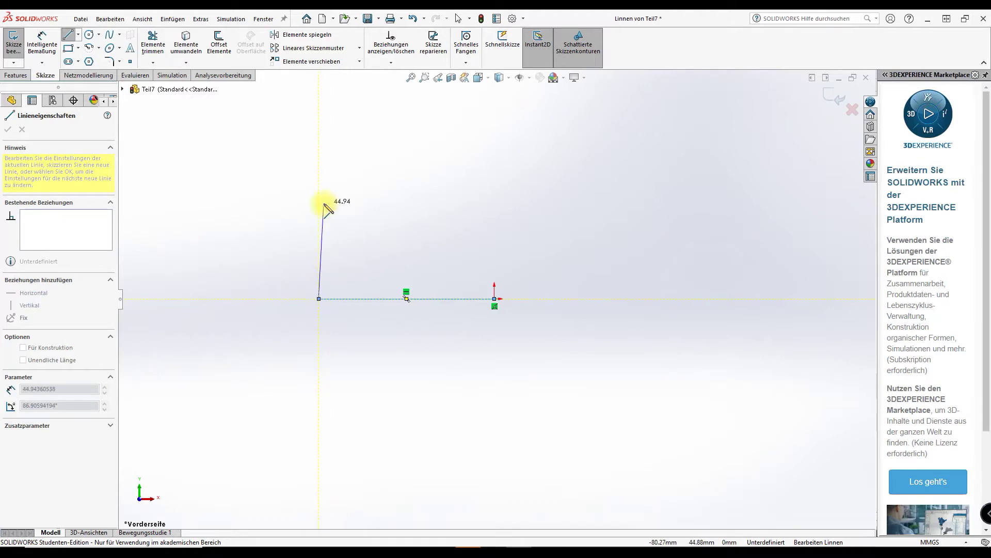
click(319, 172)
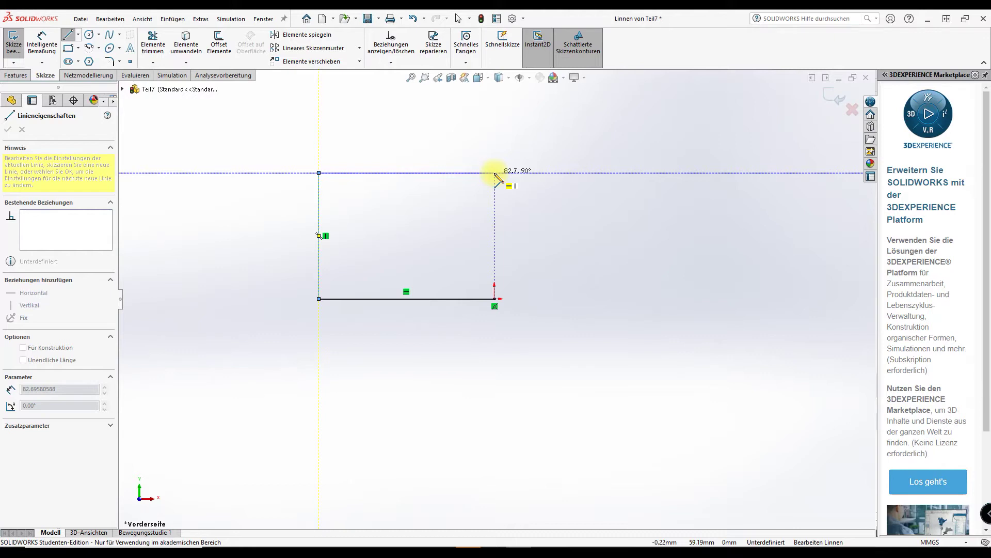
click(494, 173)
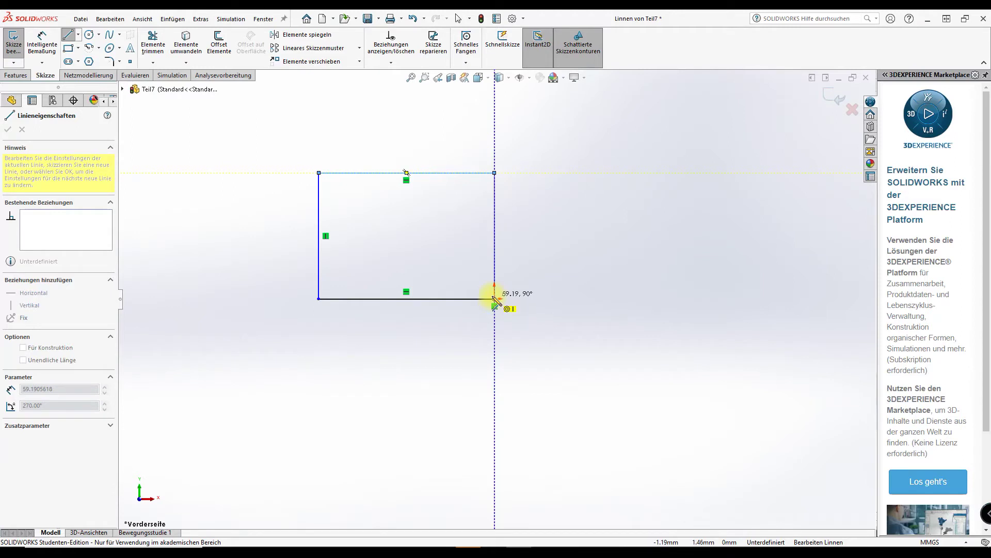
click(495, 192)
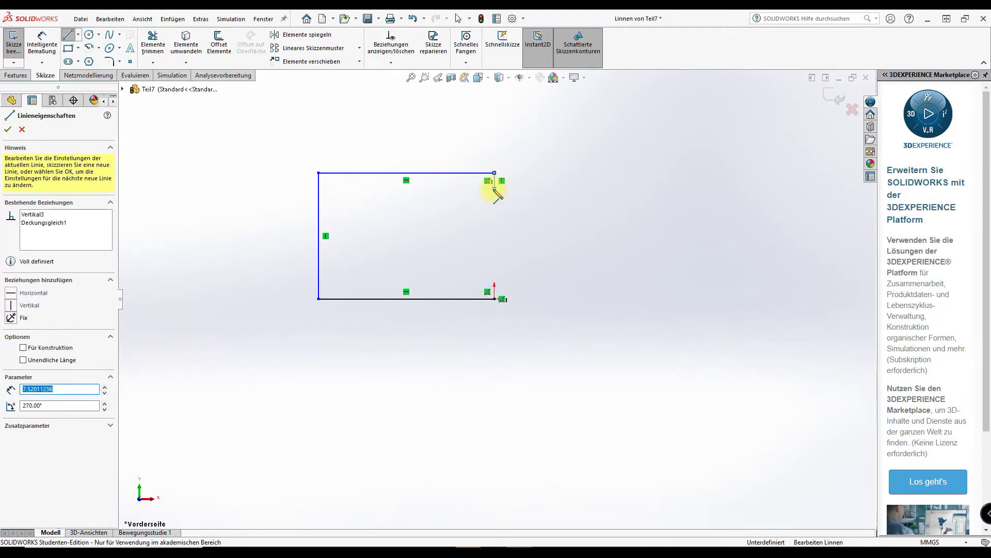
Step: Add a semicircular tangent-arc notch and a closing line to the bottom-right corner
click(495, 190)
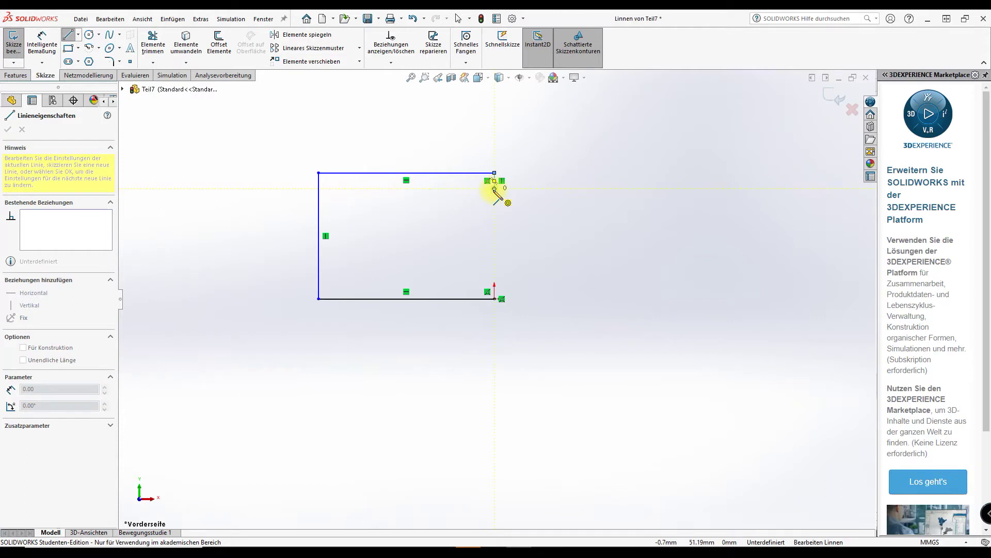
click(494, 189)
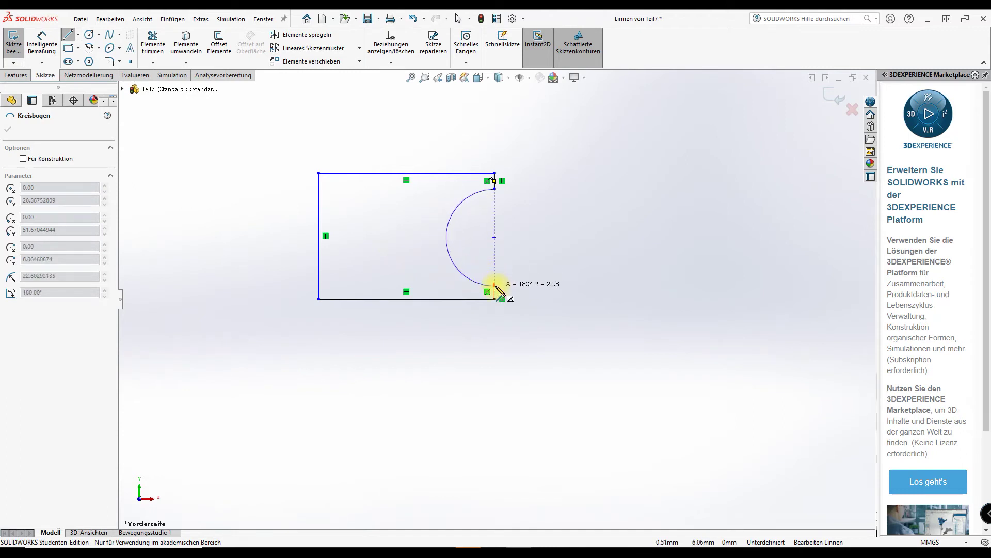
click(495, 285)
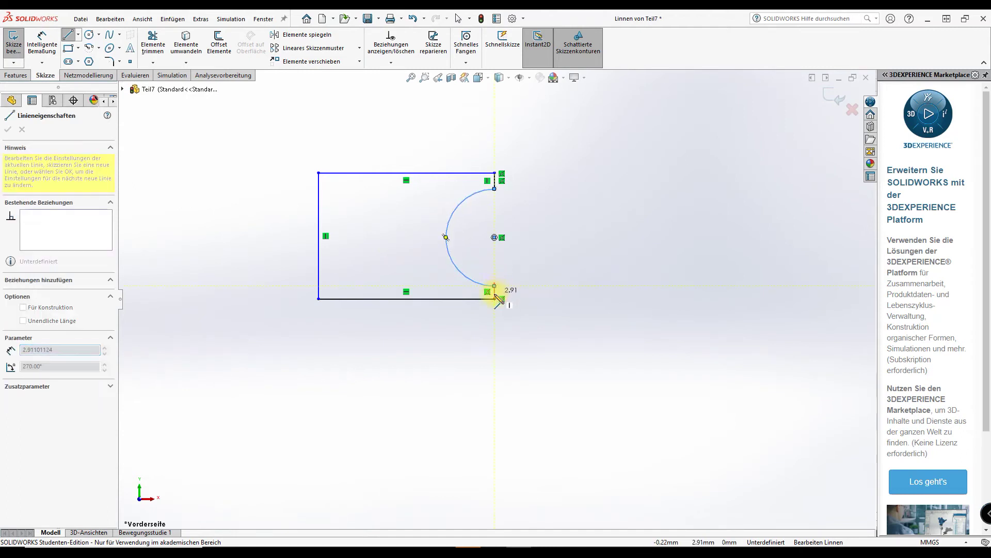
click(495, 299)
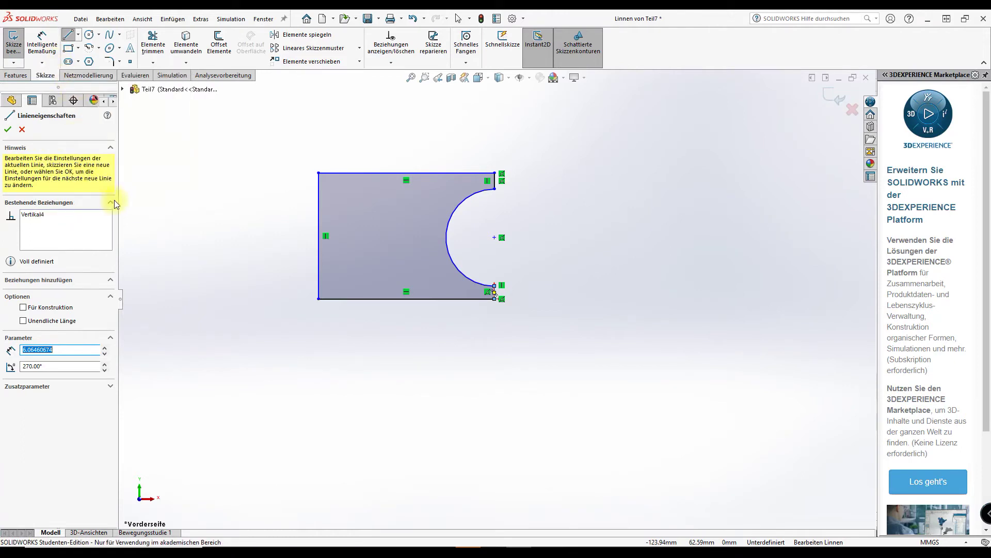
Step: Draw two parallel 150 mm horizontal lines below and right of the profile
click(8, 129)
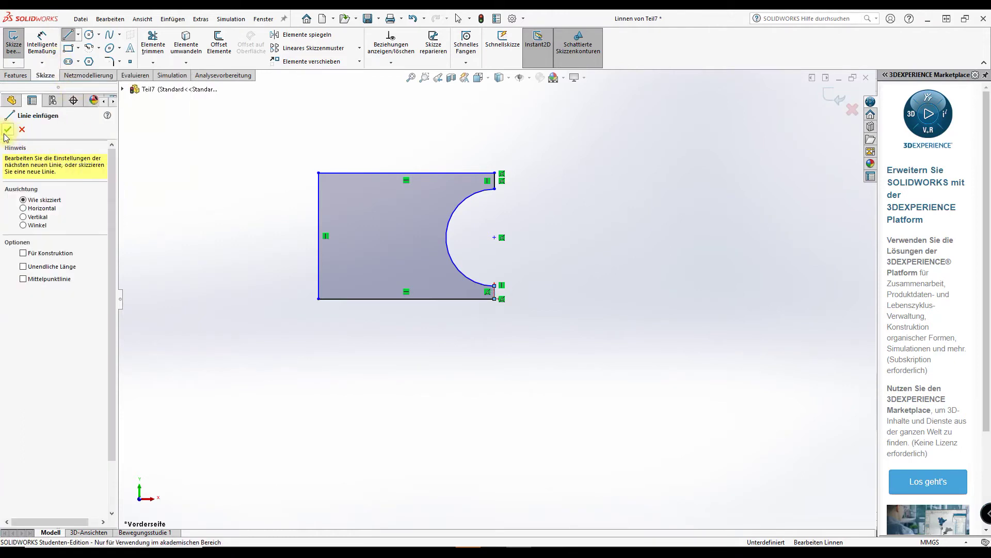
click(41, 209)
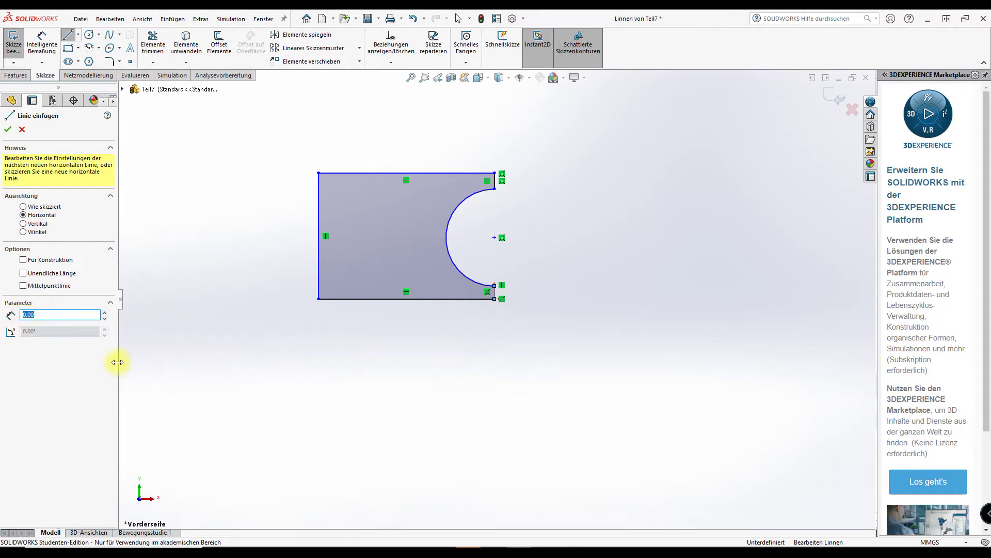
text(150)
click(499, 394)
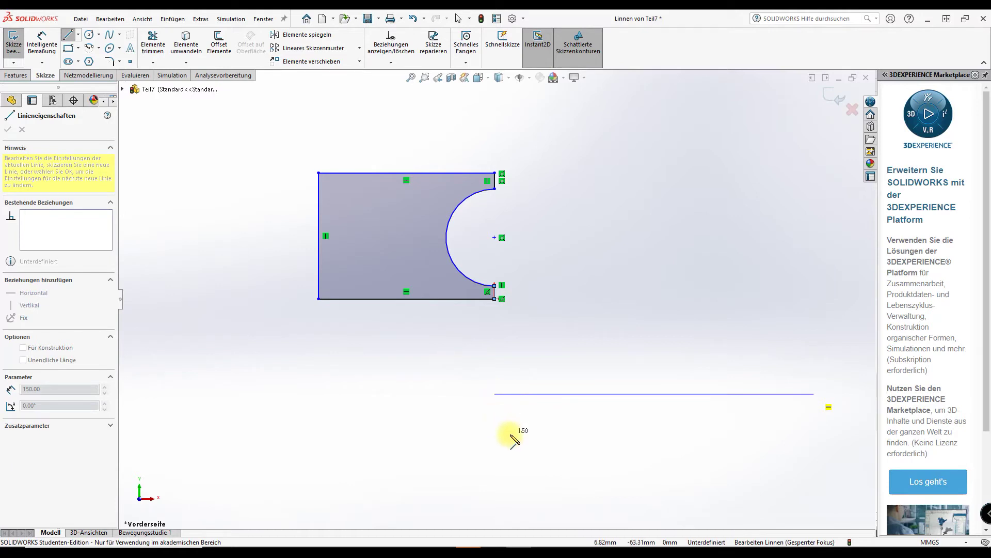
key(Escape)
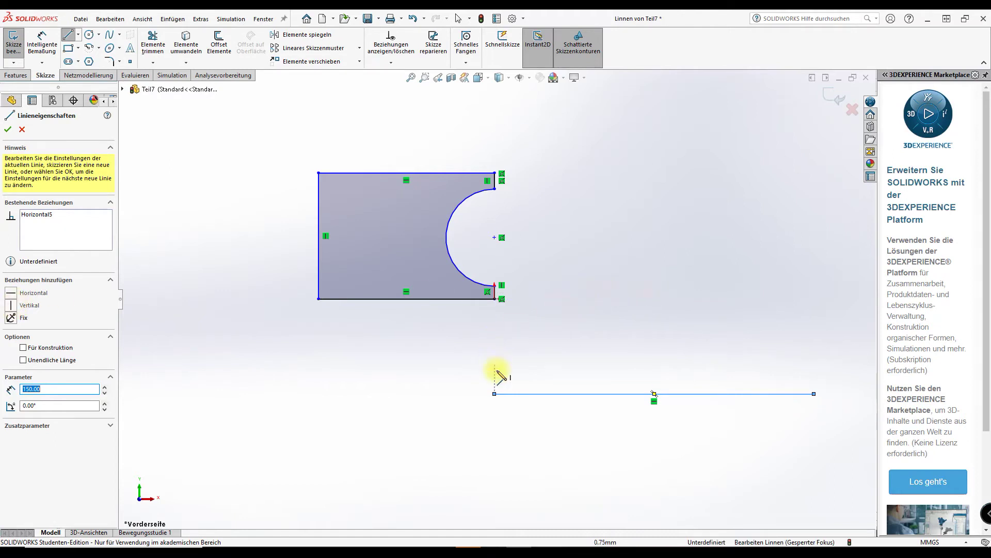
click(495, 463)
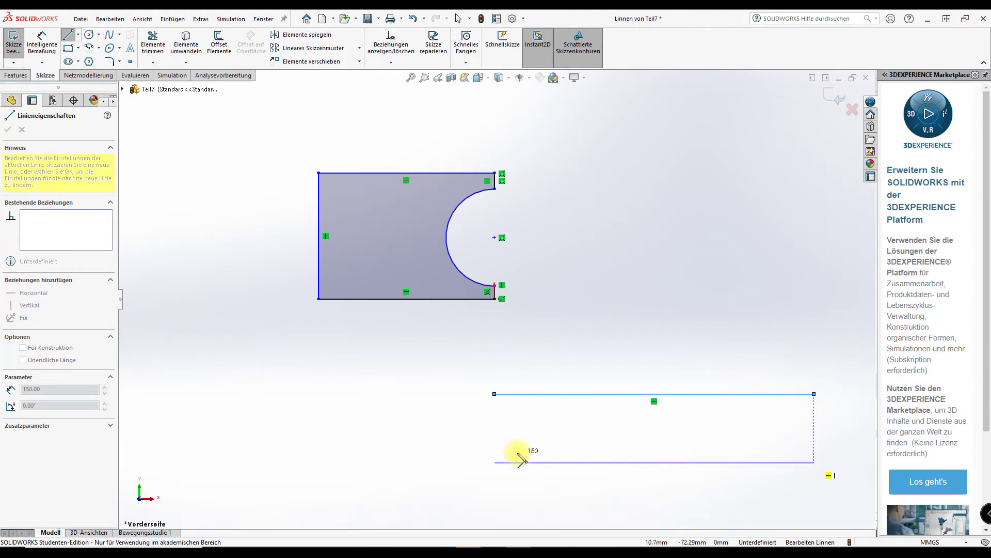
click(518, 454)
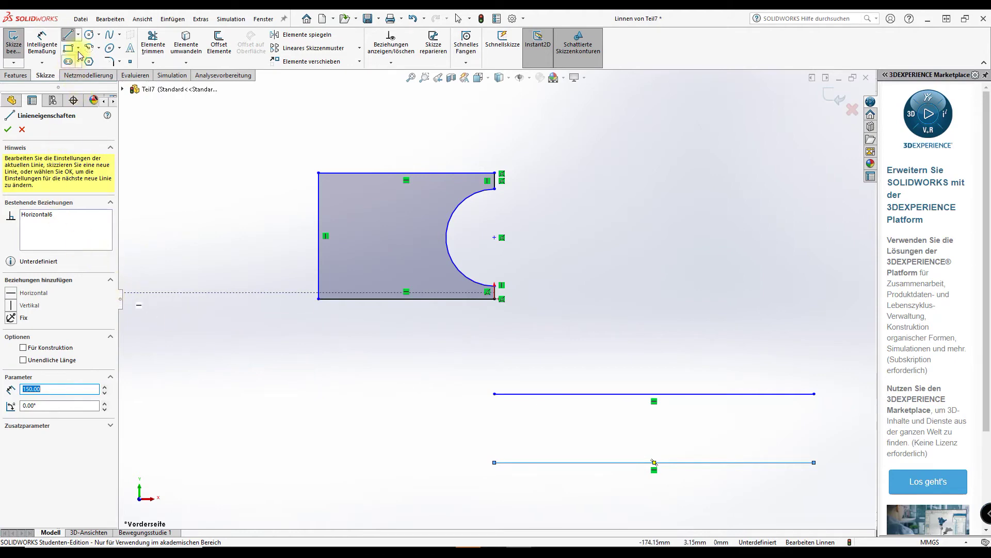
click(8, 130)
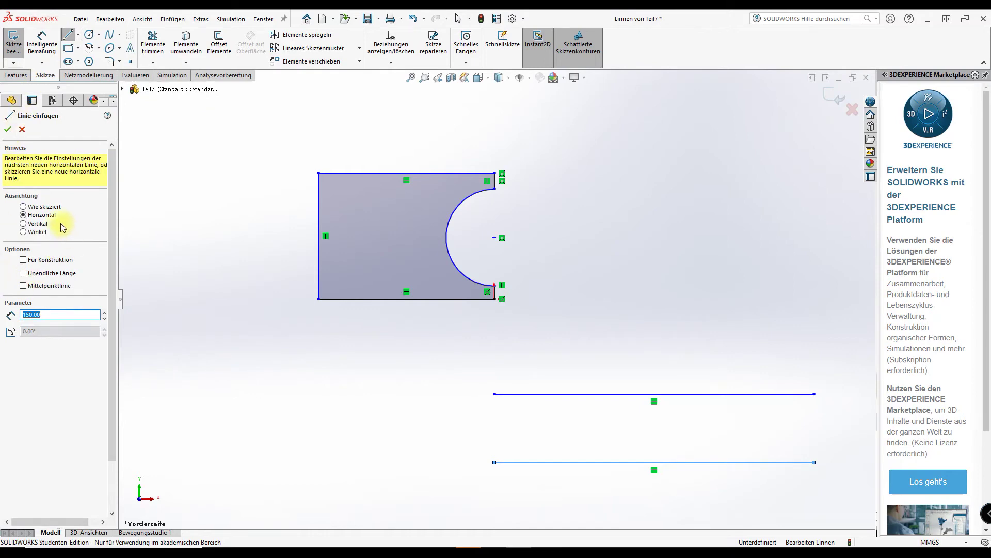
Step: Place a 150 mm vertical line crossing both horizontal lines
click(29, 224)
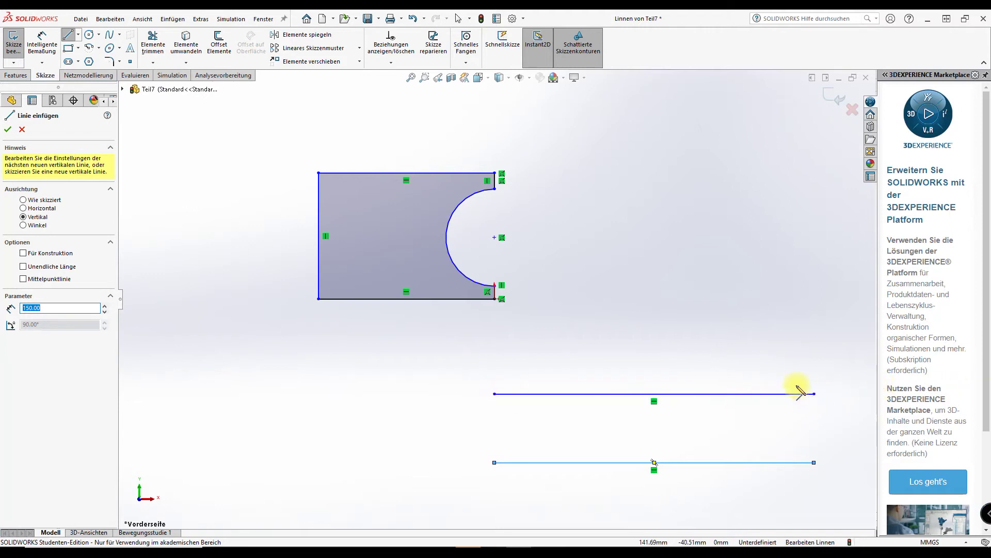
click(679, 339)
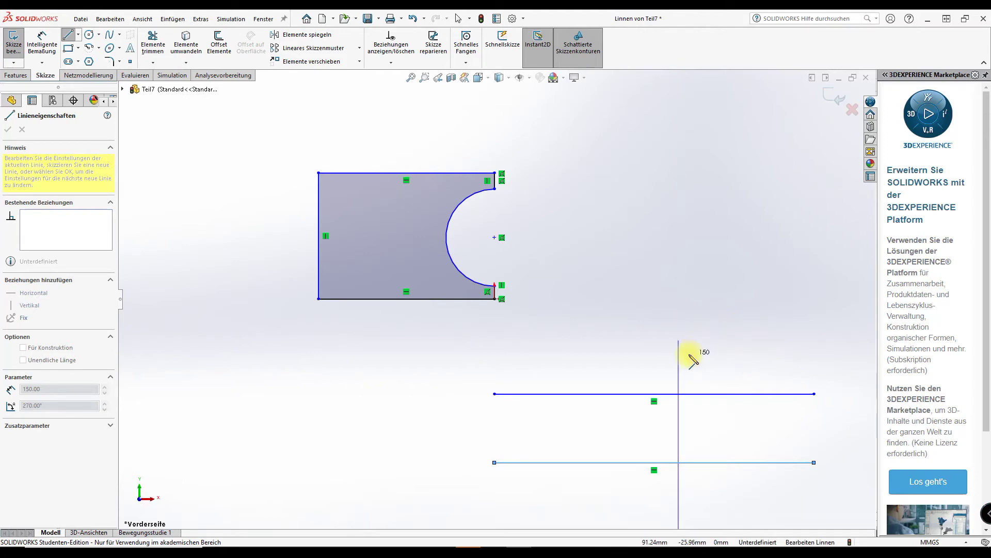
click(692, 359)
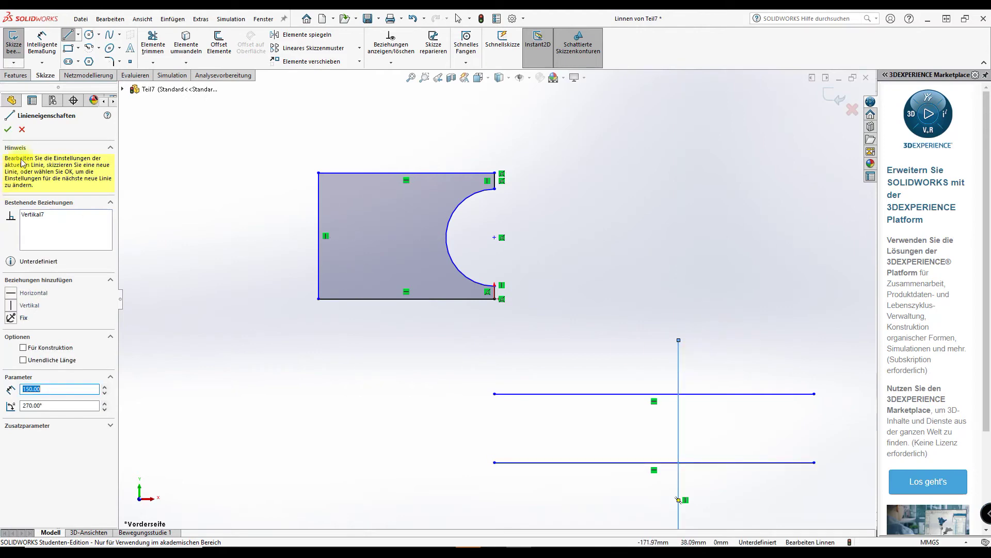
click(14, 130)
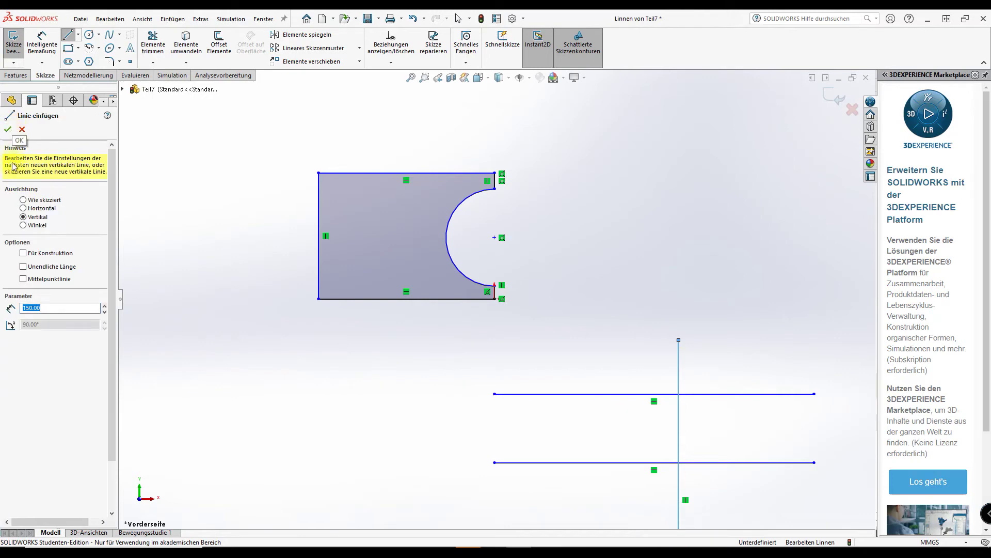
Step: Draw a 150 mm line at a 15° angle rising right beside the cutout profile
click(23, 226)
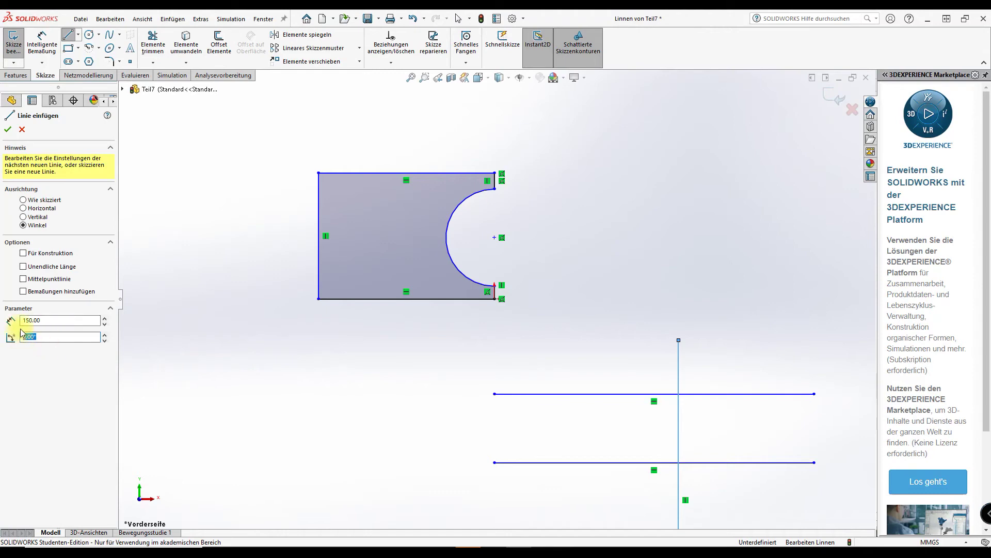
text(15)
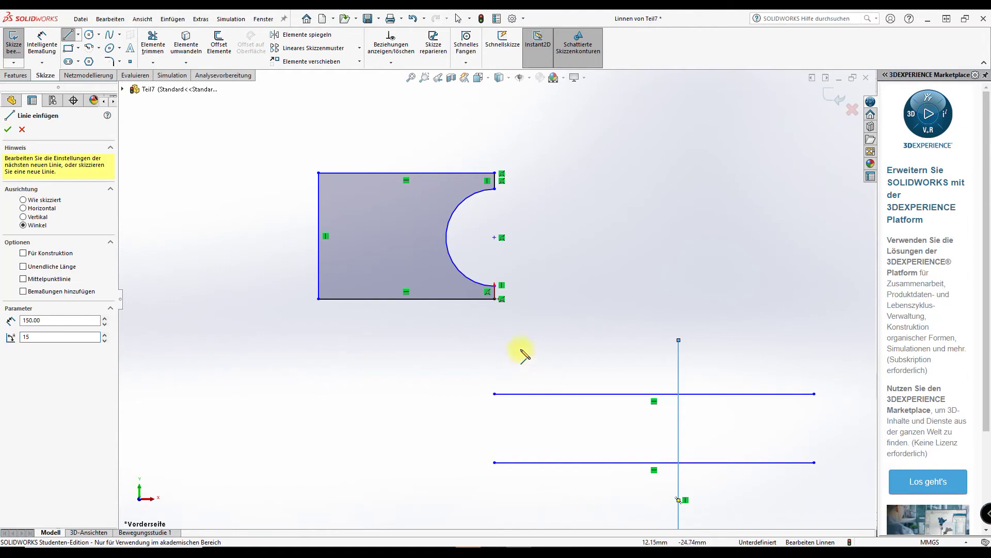
key(Return)
click(515, 321)
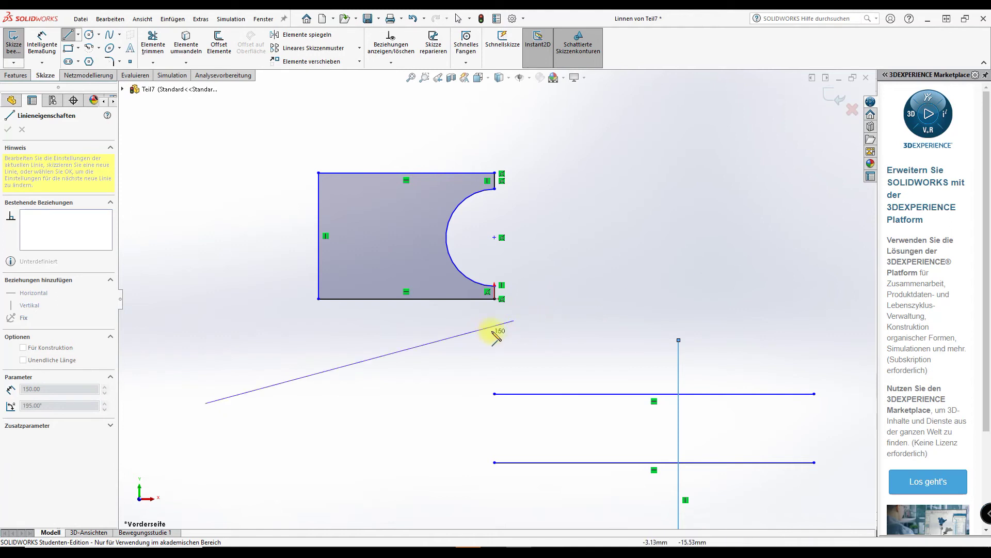
click(569, 301)
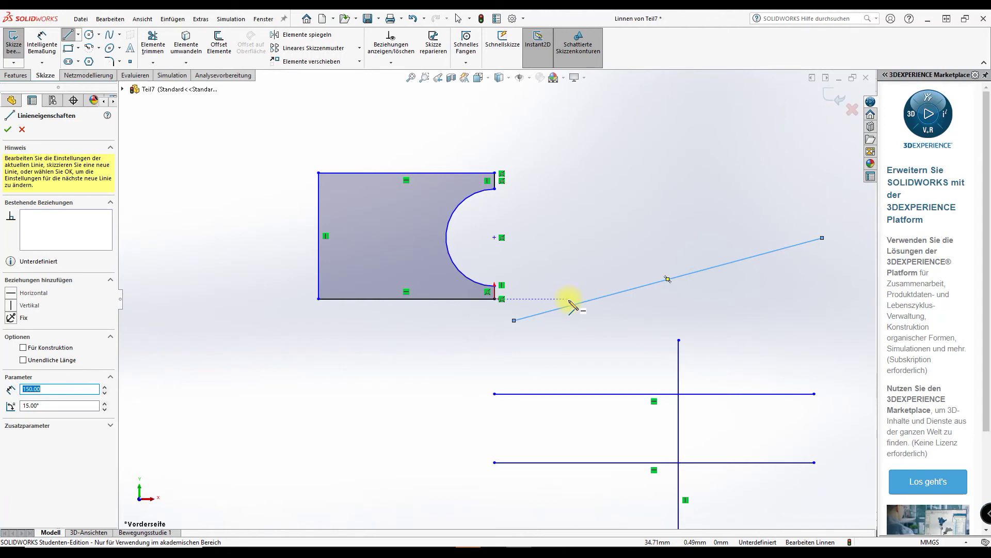
Step: Leave the current line drawing mode and deselect the angled line
click(78, 37)
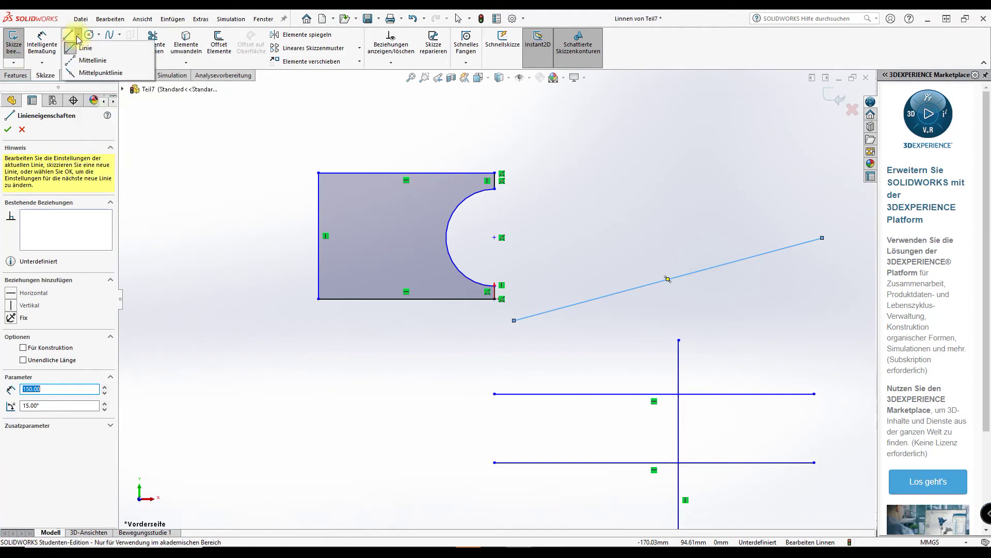
click(82, 61)
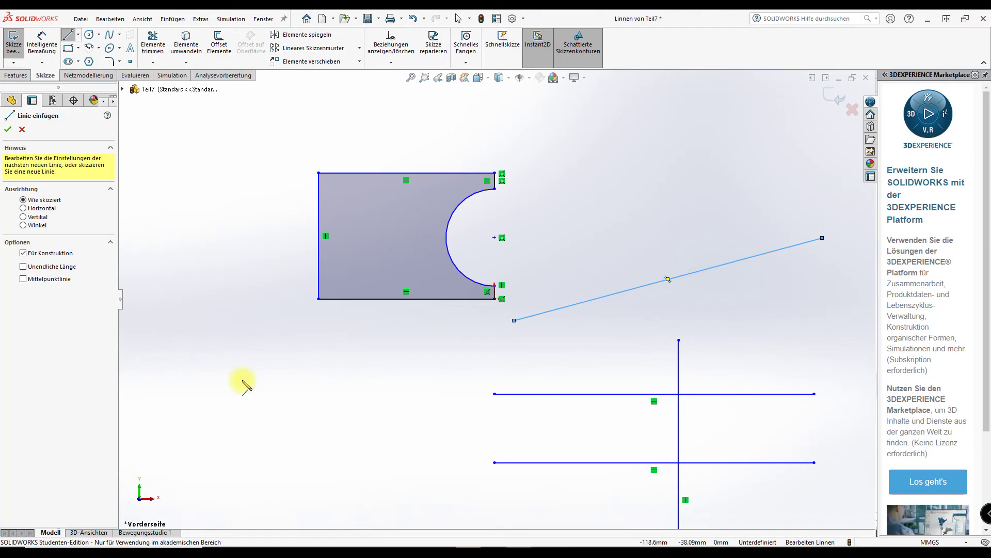
click(78, 34)
click(91, 65)
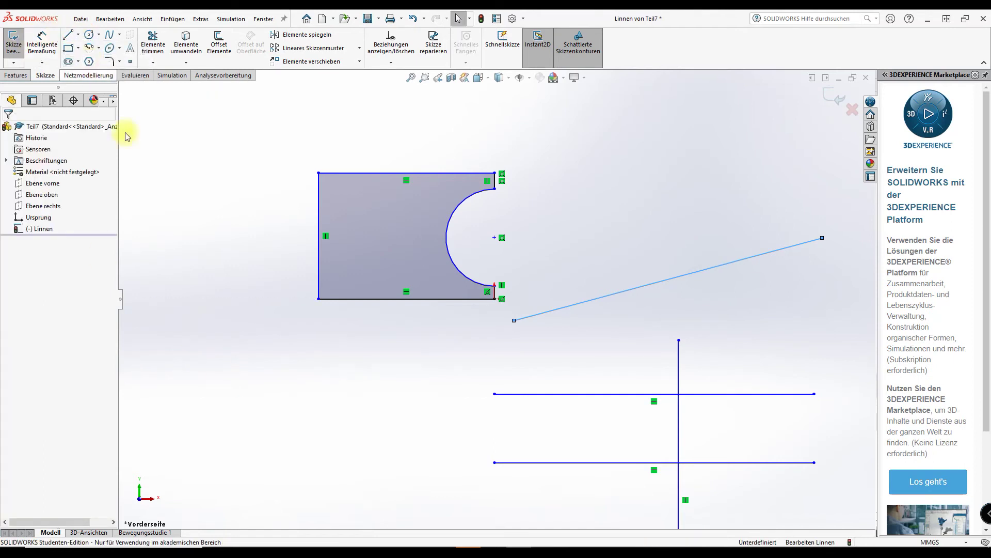
click(272, 409)
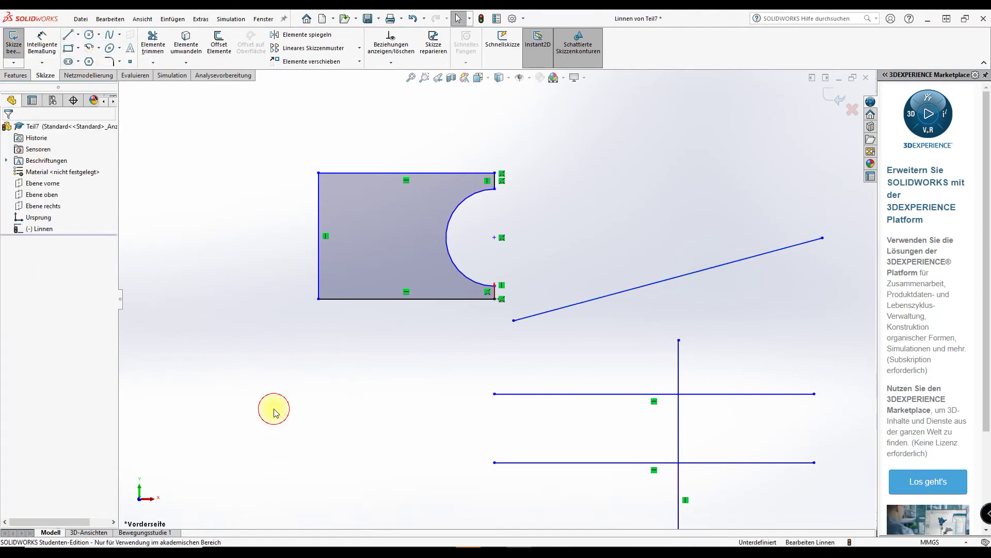
Step: Draw a vertical Mittellinie (centerline) just left of the cutout profile
click(78, 34)
click(86, 59)
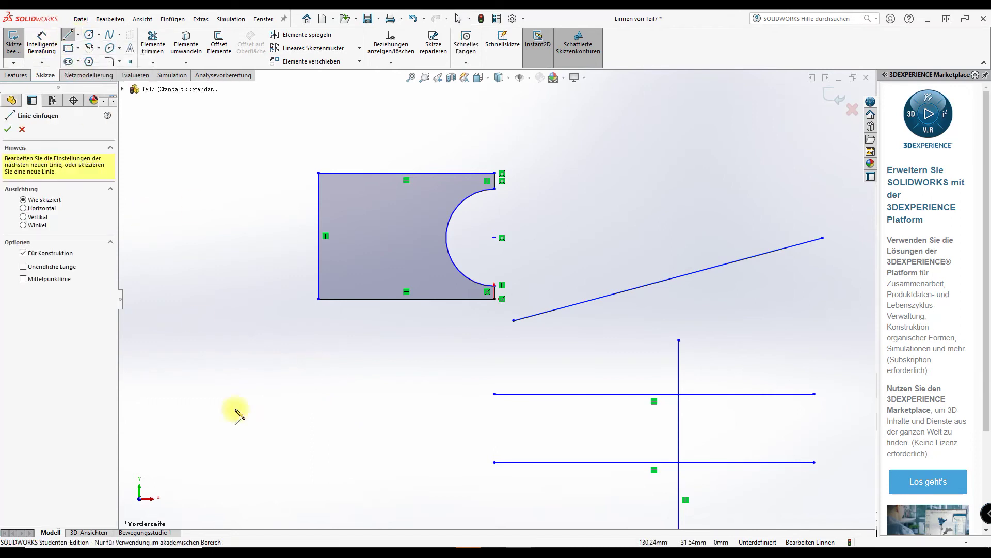
click(268, 410)
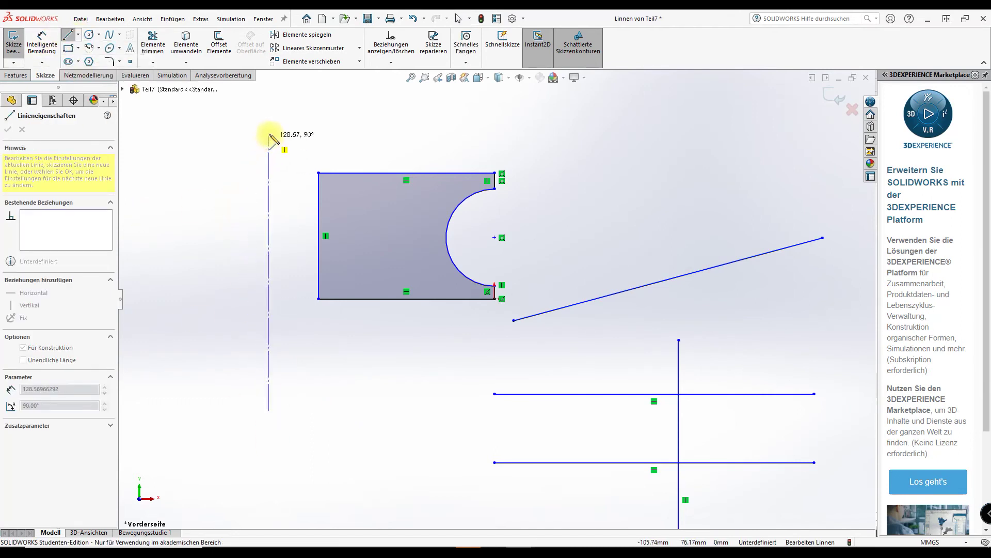
click(268, 116)
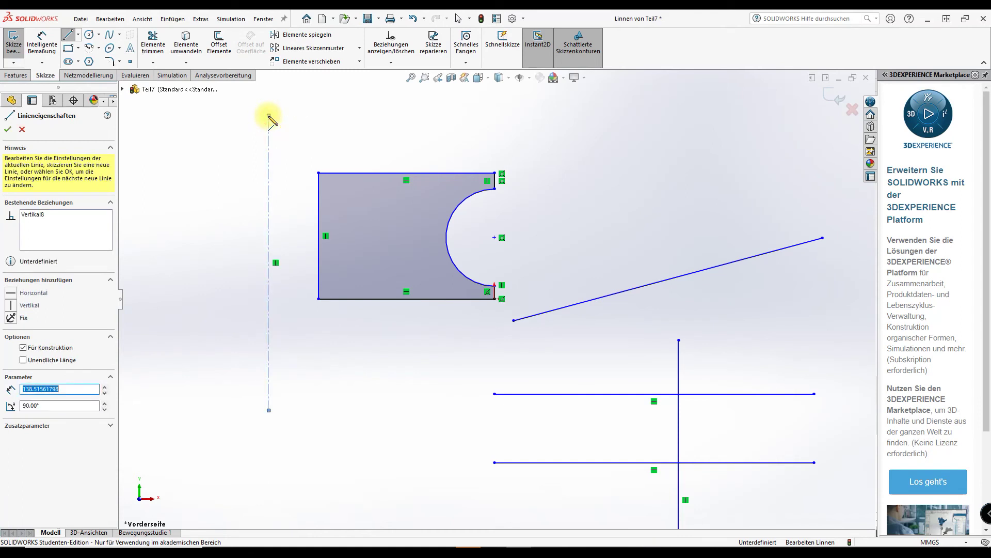
key(Escape)
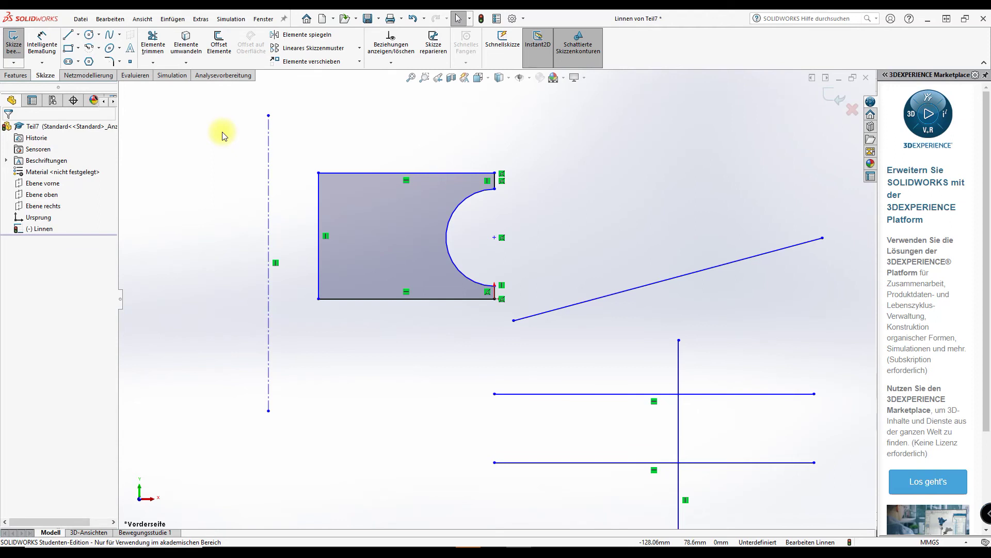
click(78, 35)
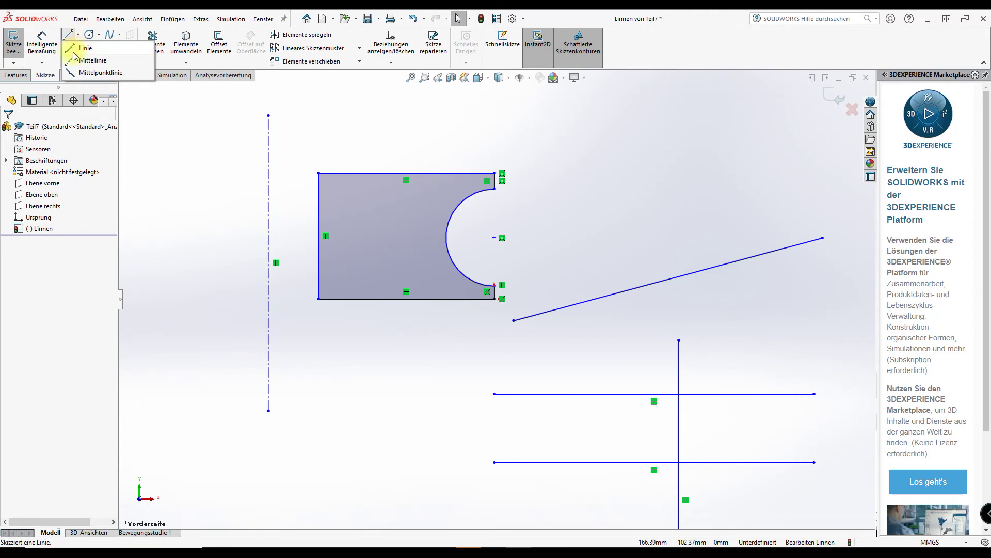
click(81, 70)
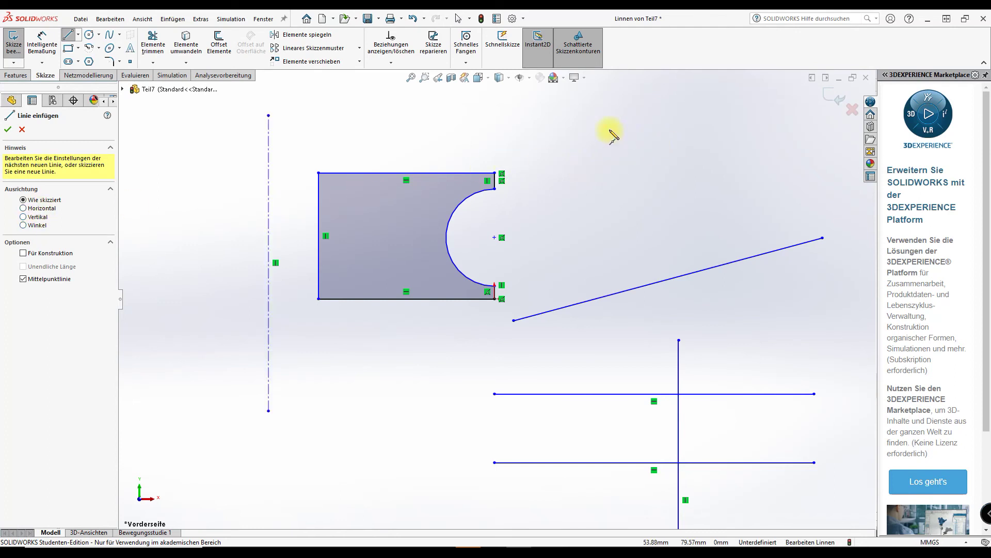
click(775, 143)
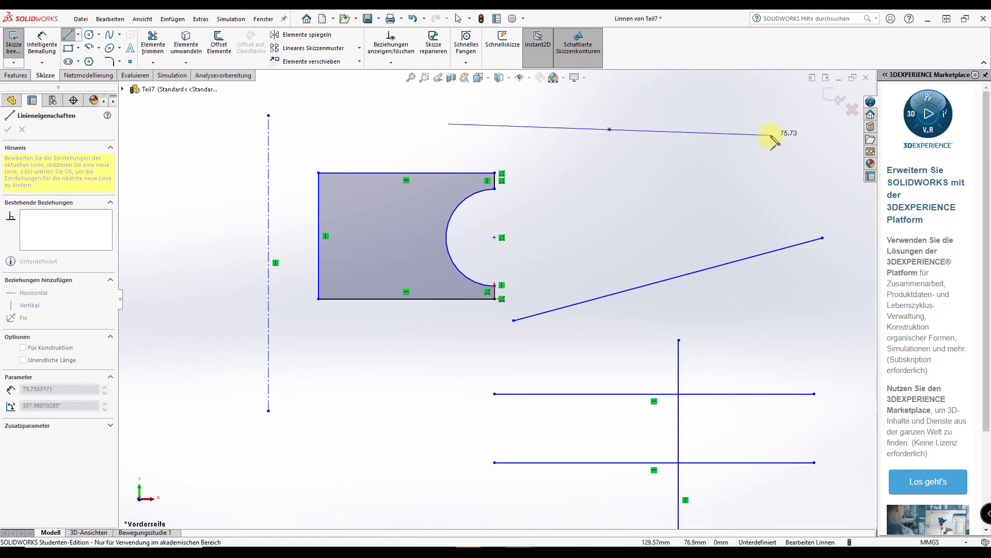
key(Escape)
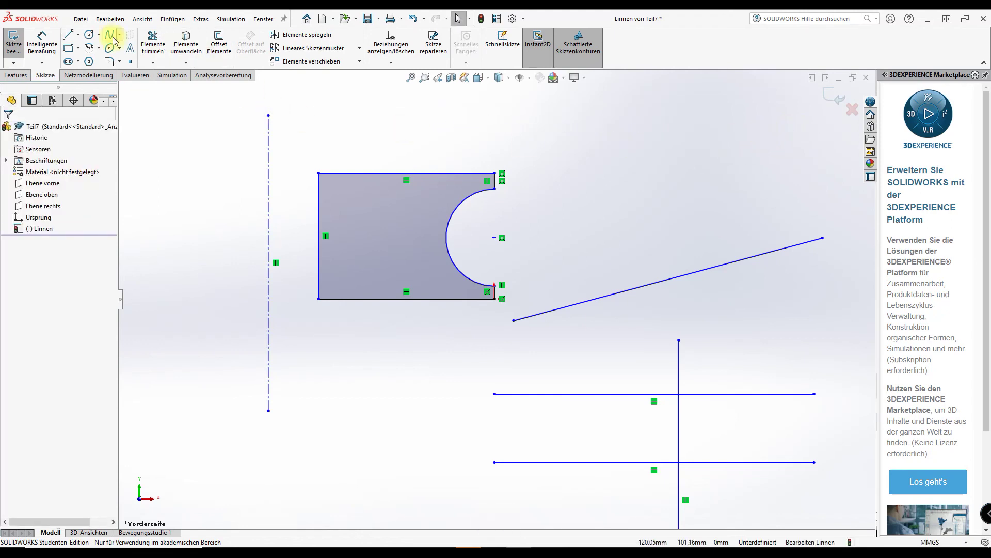
Step: Draw a Mittelpunktlinie about 88.33 long, centred on the vertical centerline
click(78, 34)
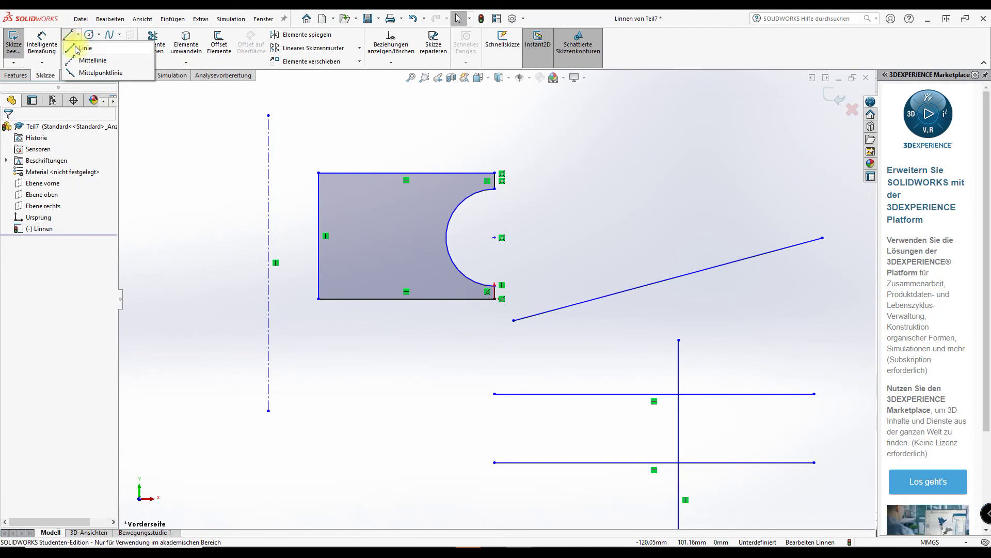
click(83, 72)
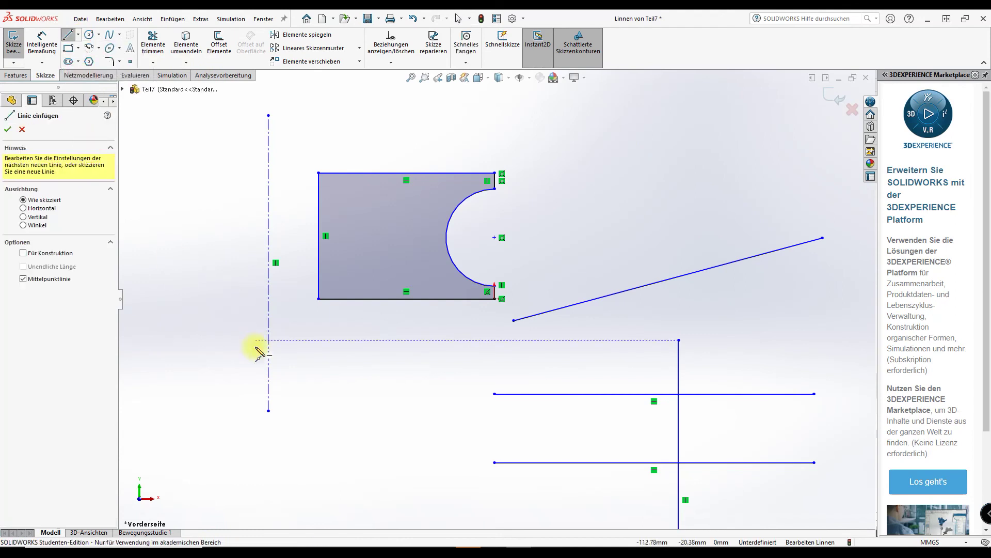
click(269, 372)
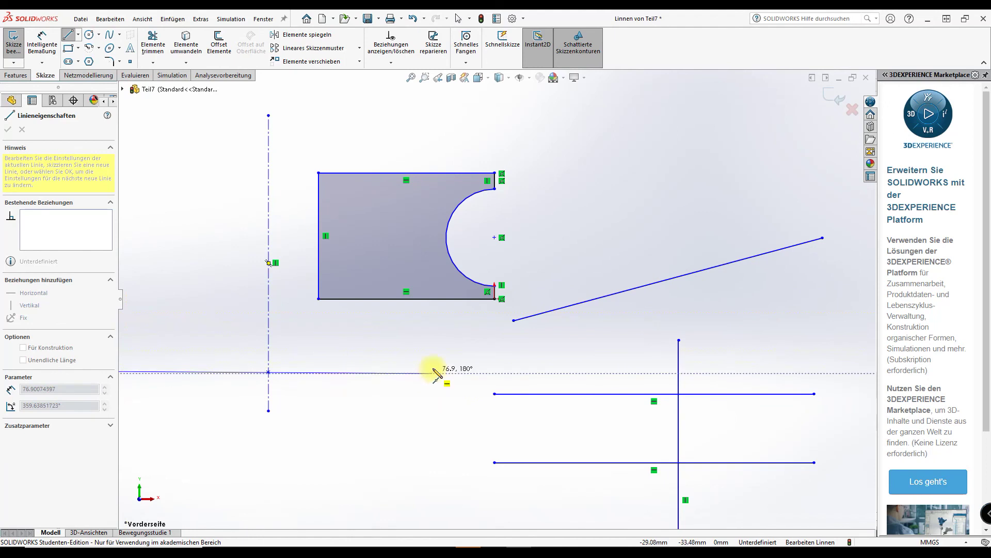
click(432, 354)
mouse_move(299, 548)
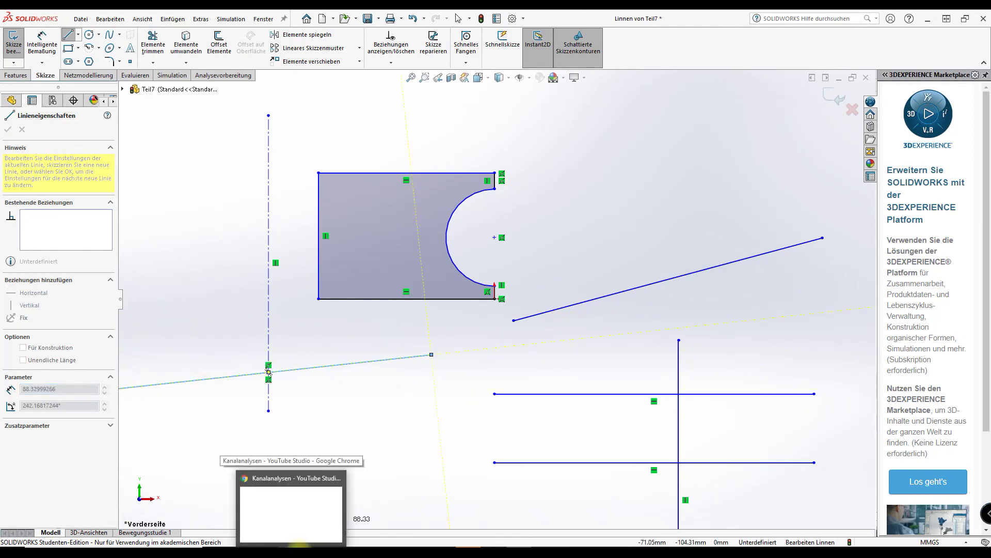